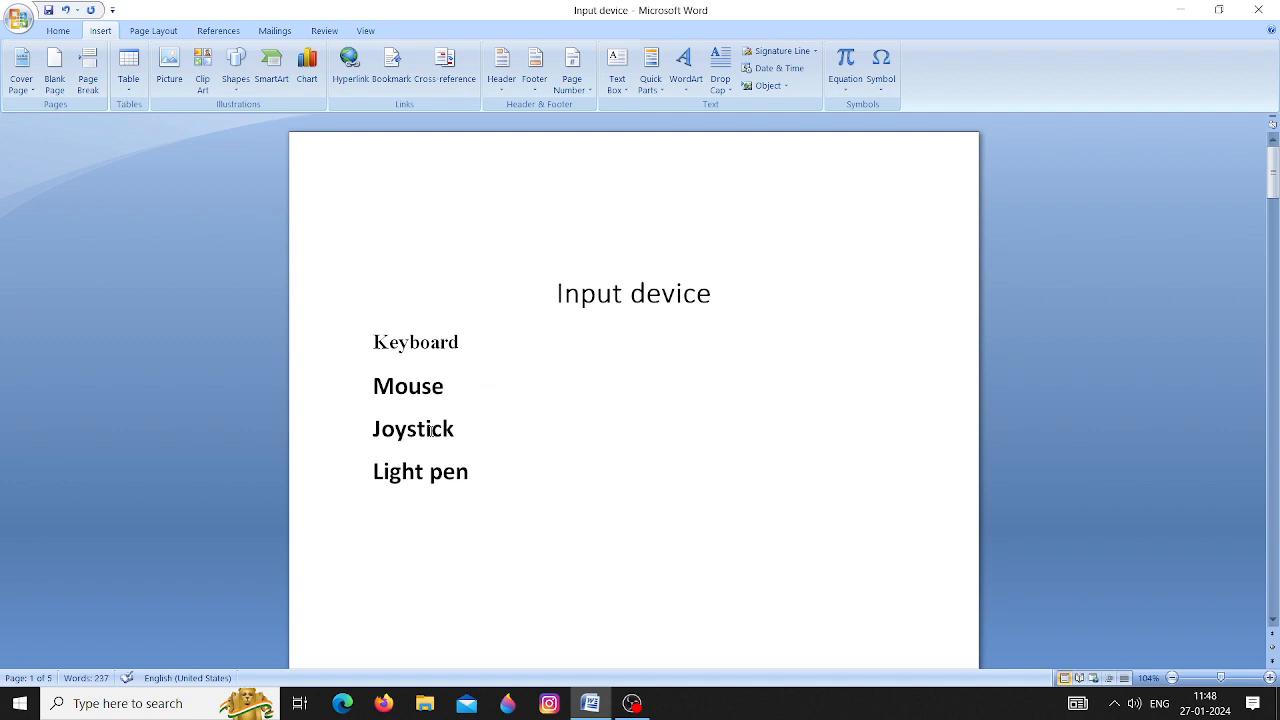
scroll(656, 411, "down", 10)
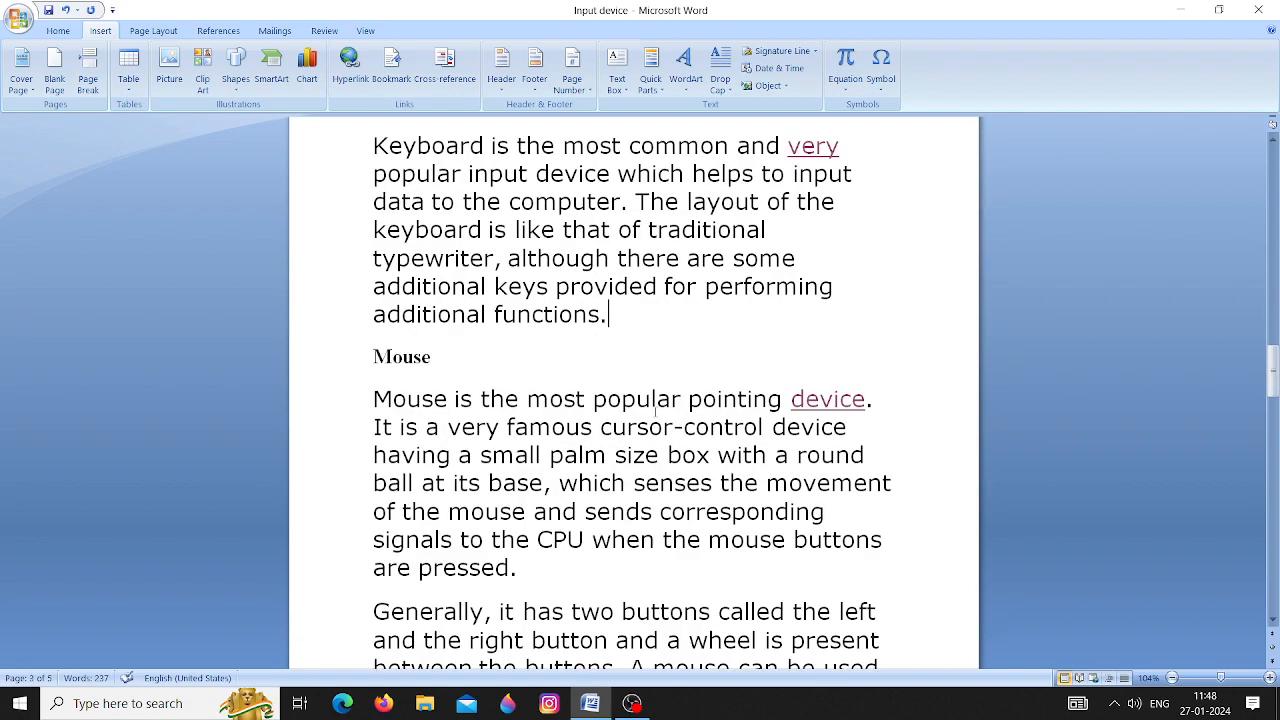
scroll(640, 380, "up", 2)
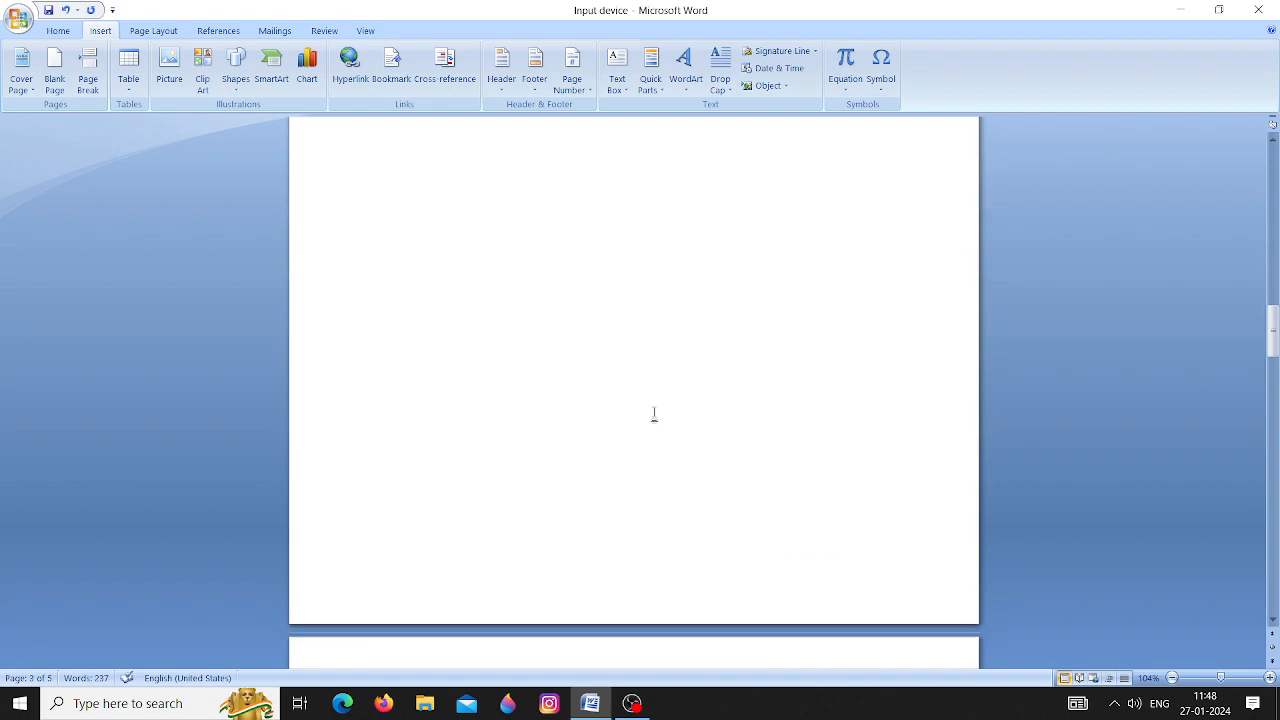
scroll(654, 413, "up", 8)
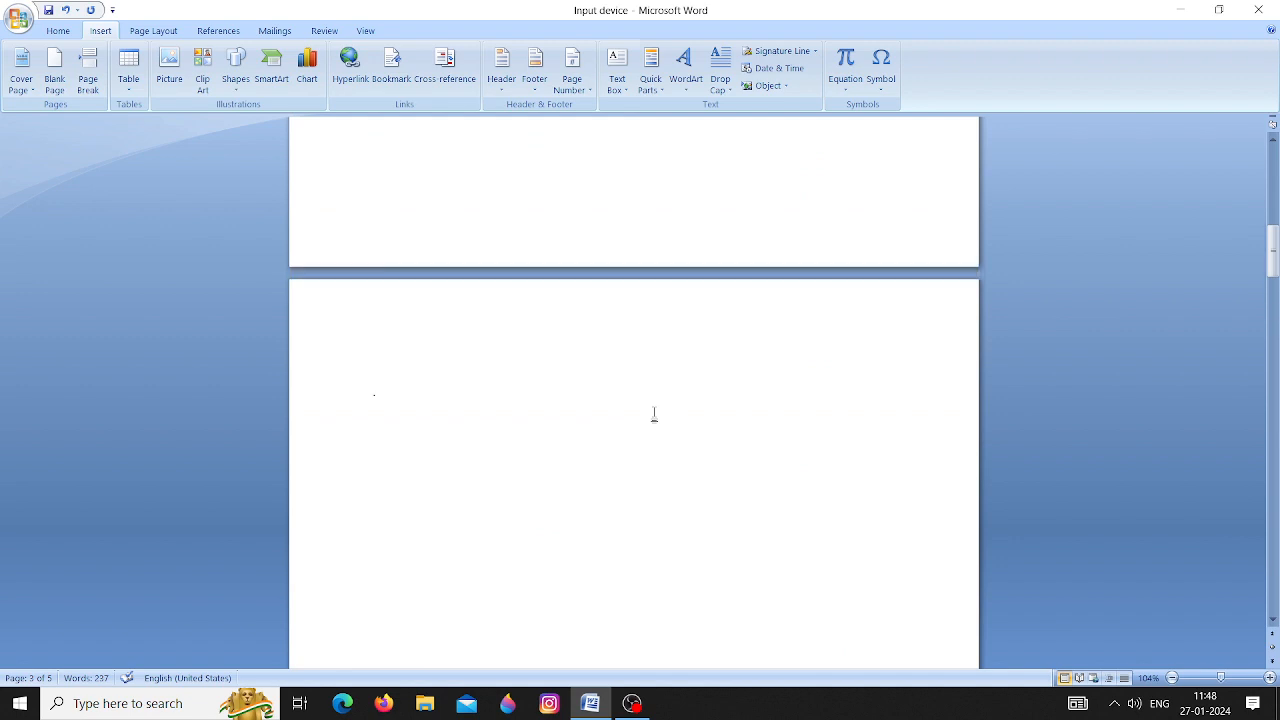
scroll(654, 413, "up", 4)
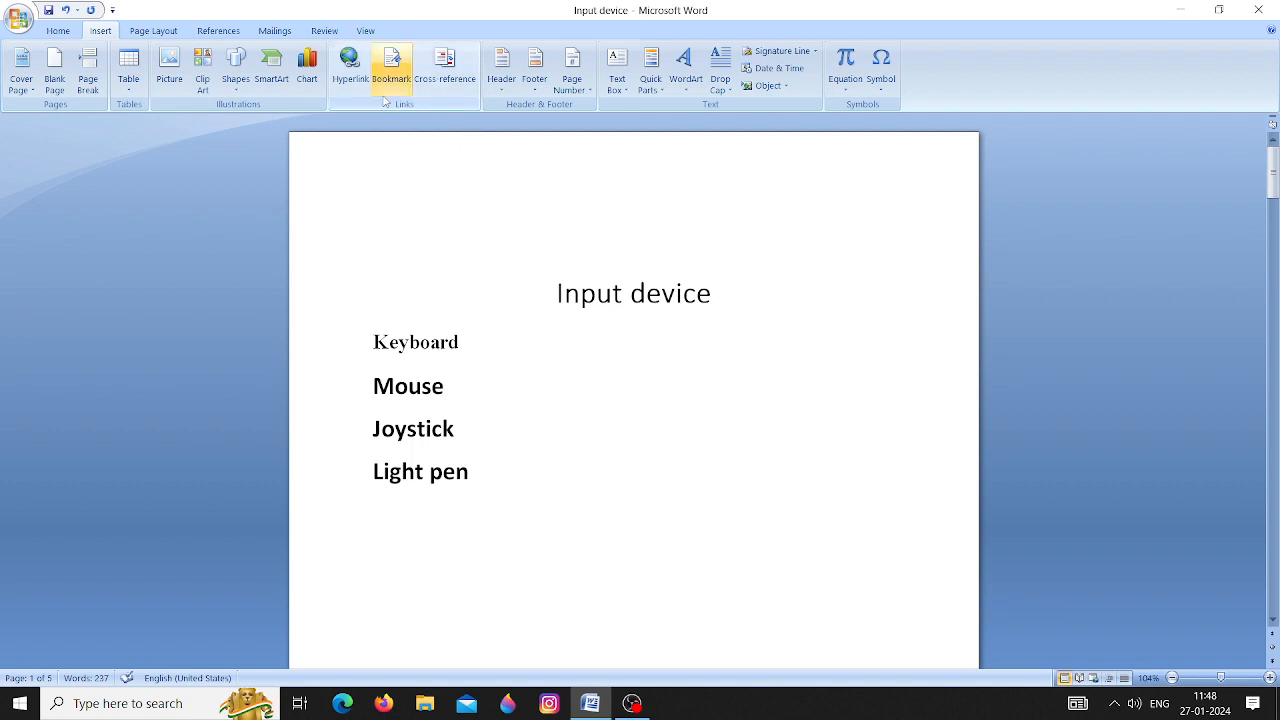
right_click(797, 220)
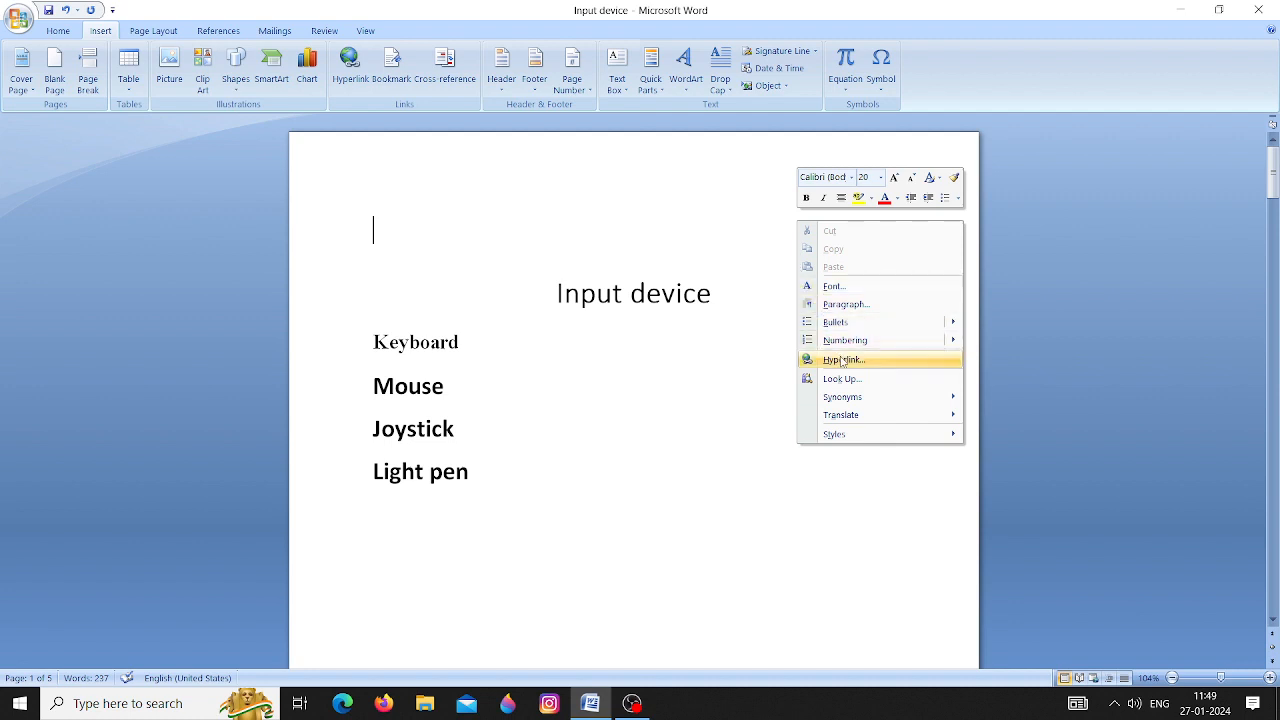
left_click(755, 440)
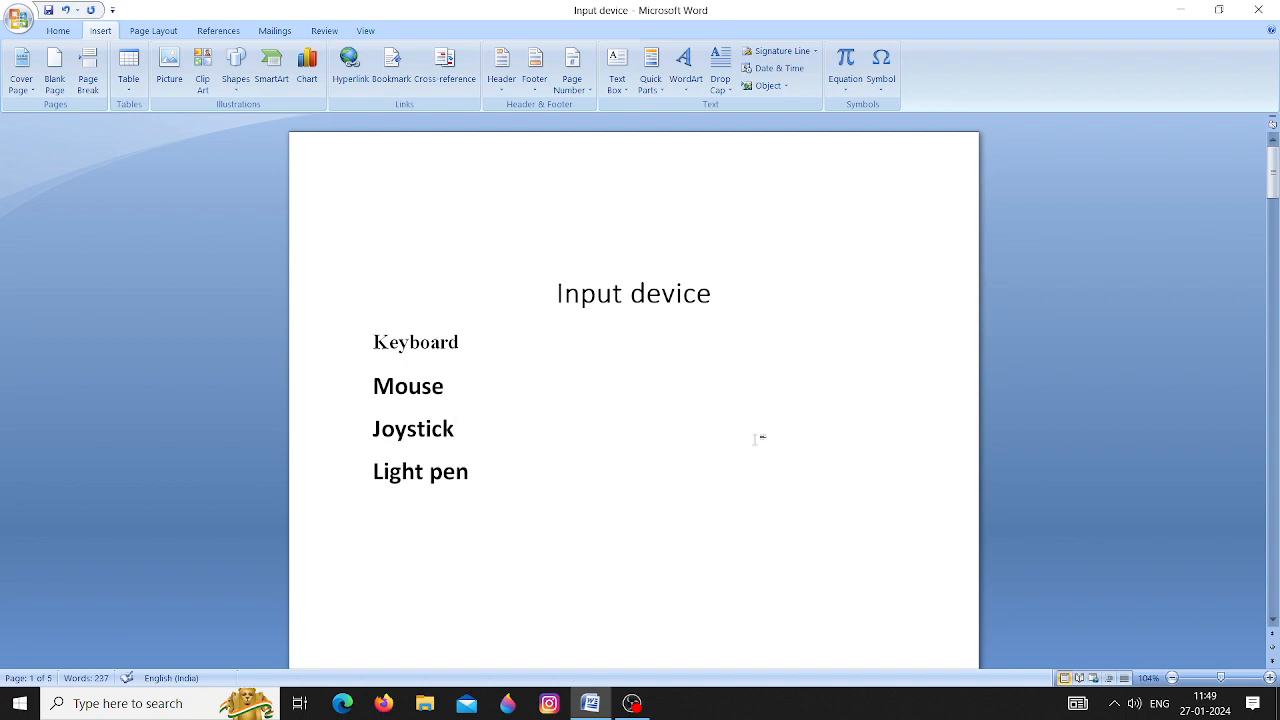
Step: Hyperlink the word "most" in the first sentence under the Mouse heading to the "3rd sem exam" folder on the Desktop
scroll(757, 440, "down", 4)
scroll(757, 440, "down", 20)
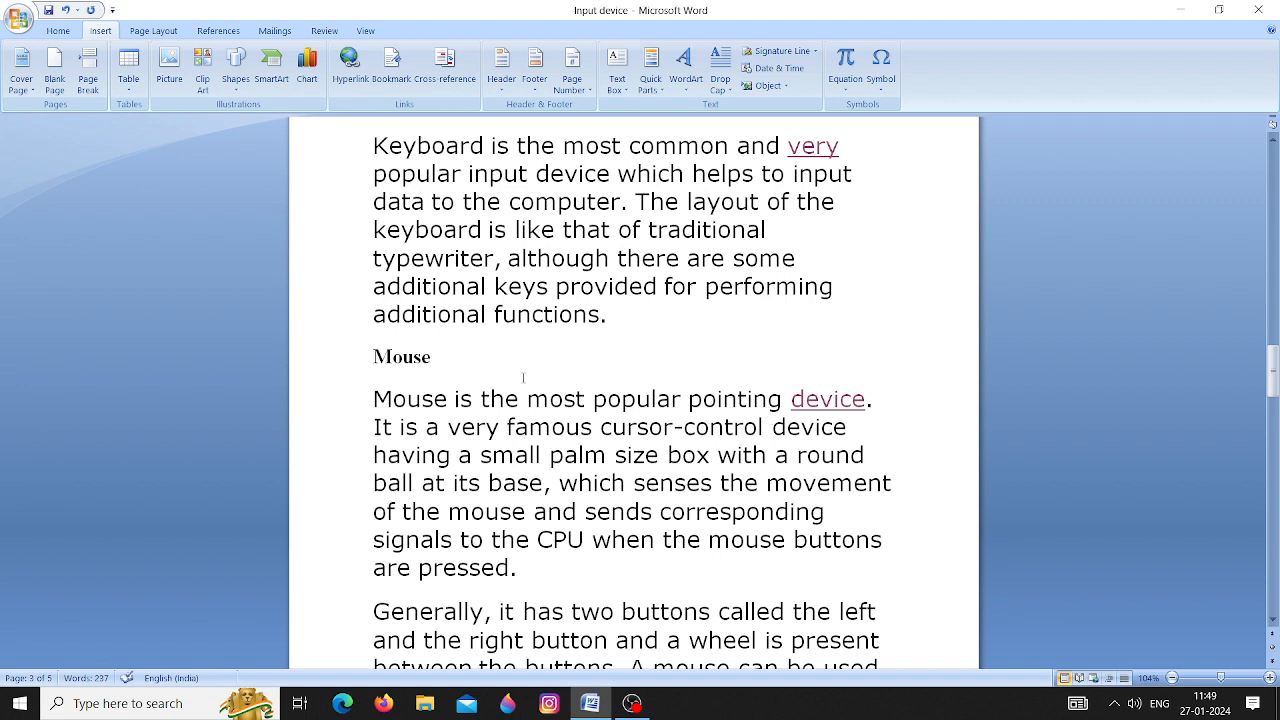
left_click_drag(528, 400, 586, 400)
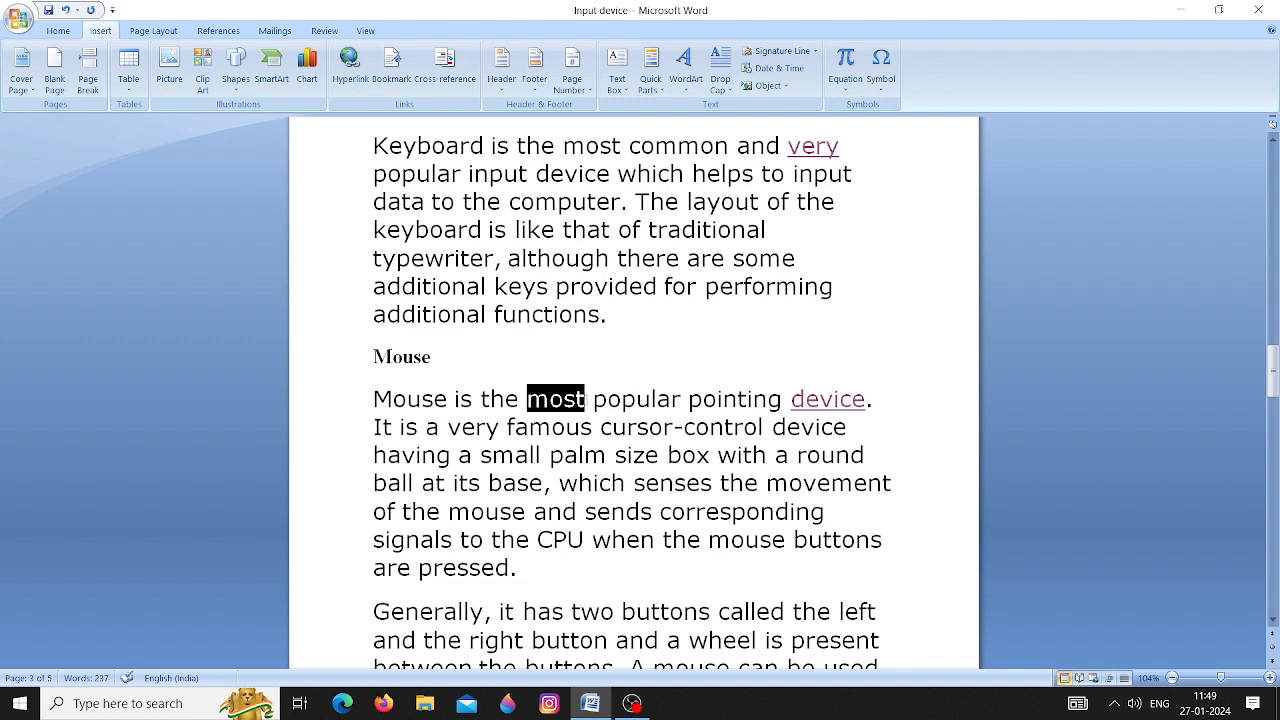
left_click(586, 400)
double_click(565, 400)
left_click(566, 400)
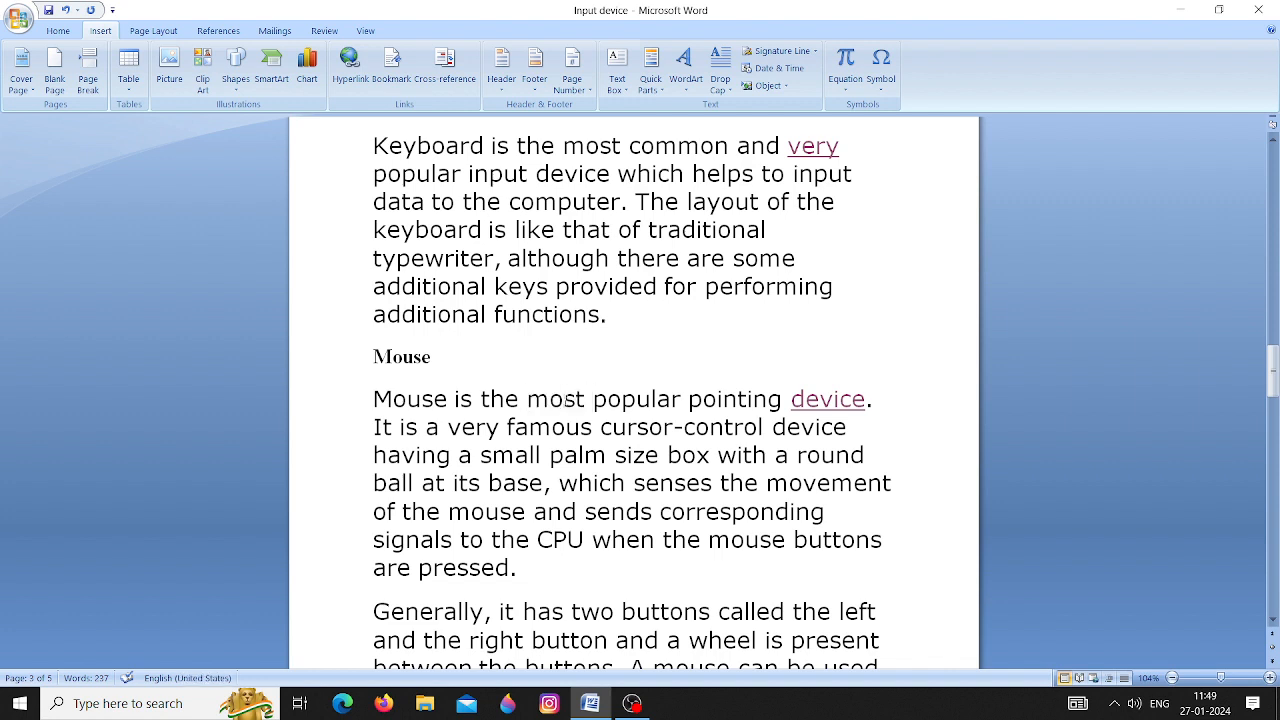
left_click_drag(584, 400, 527, 400)
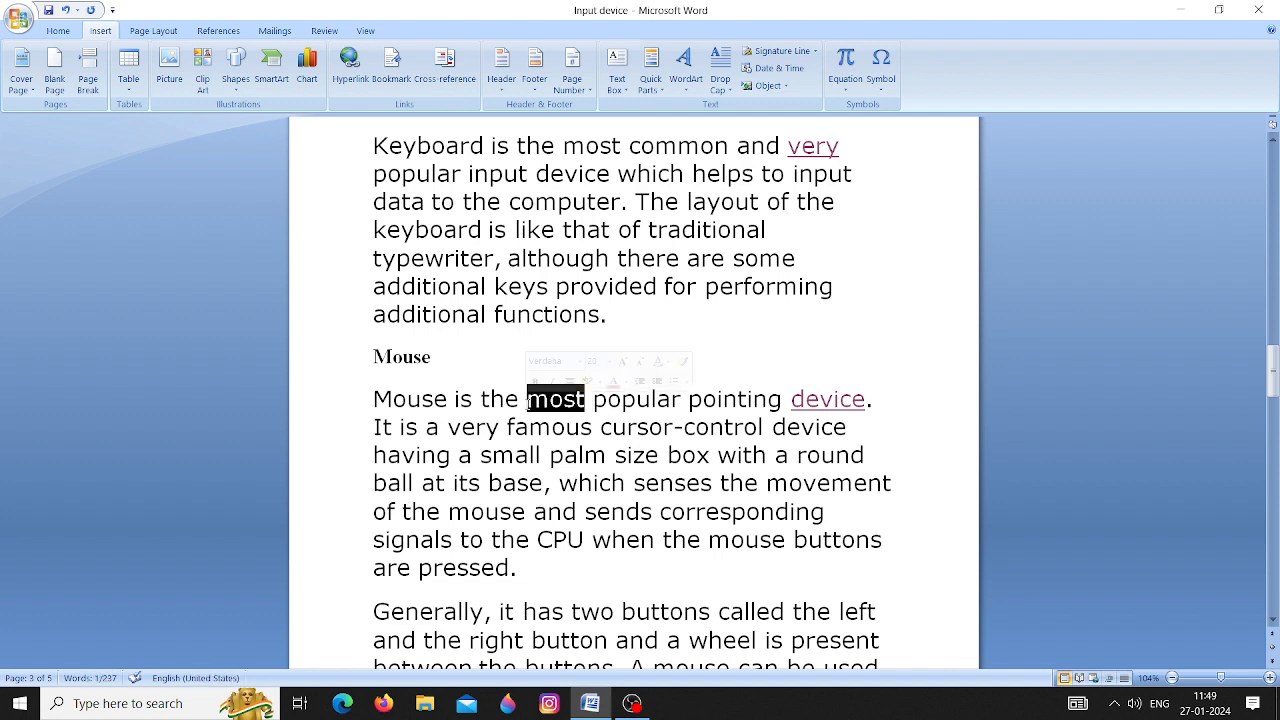
left_click(351, 66)
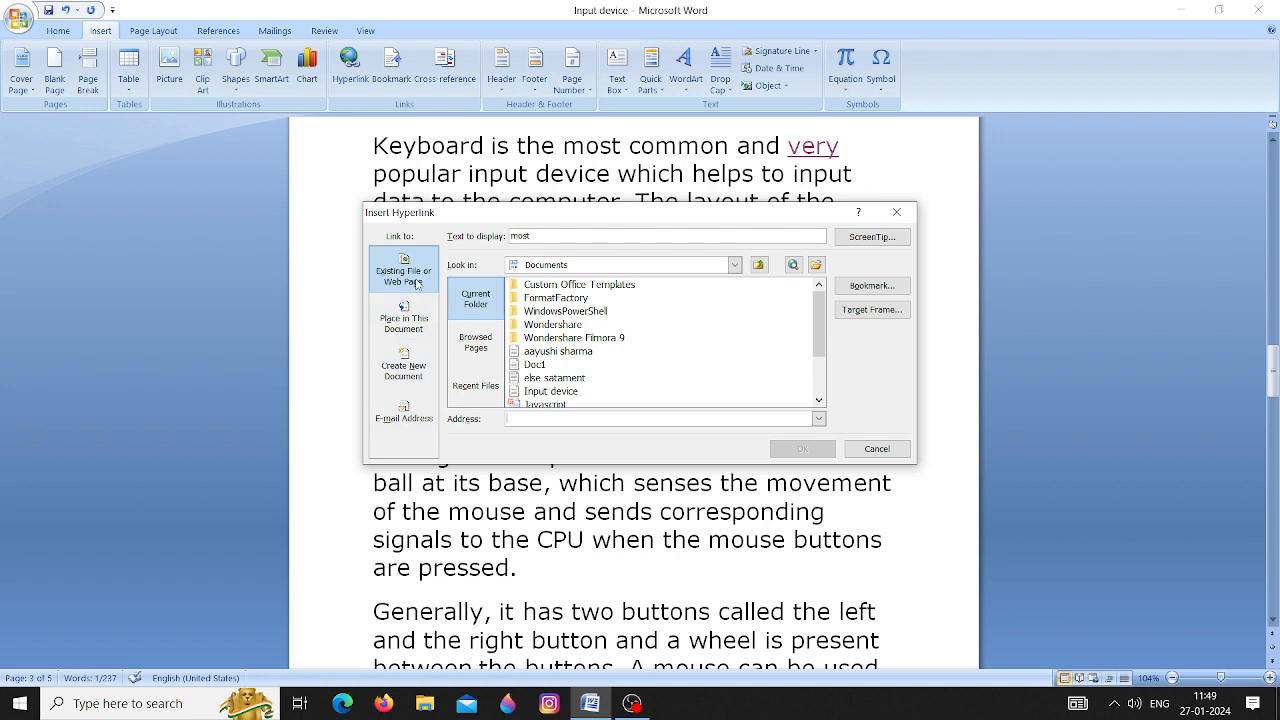
left_click(734, 265)
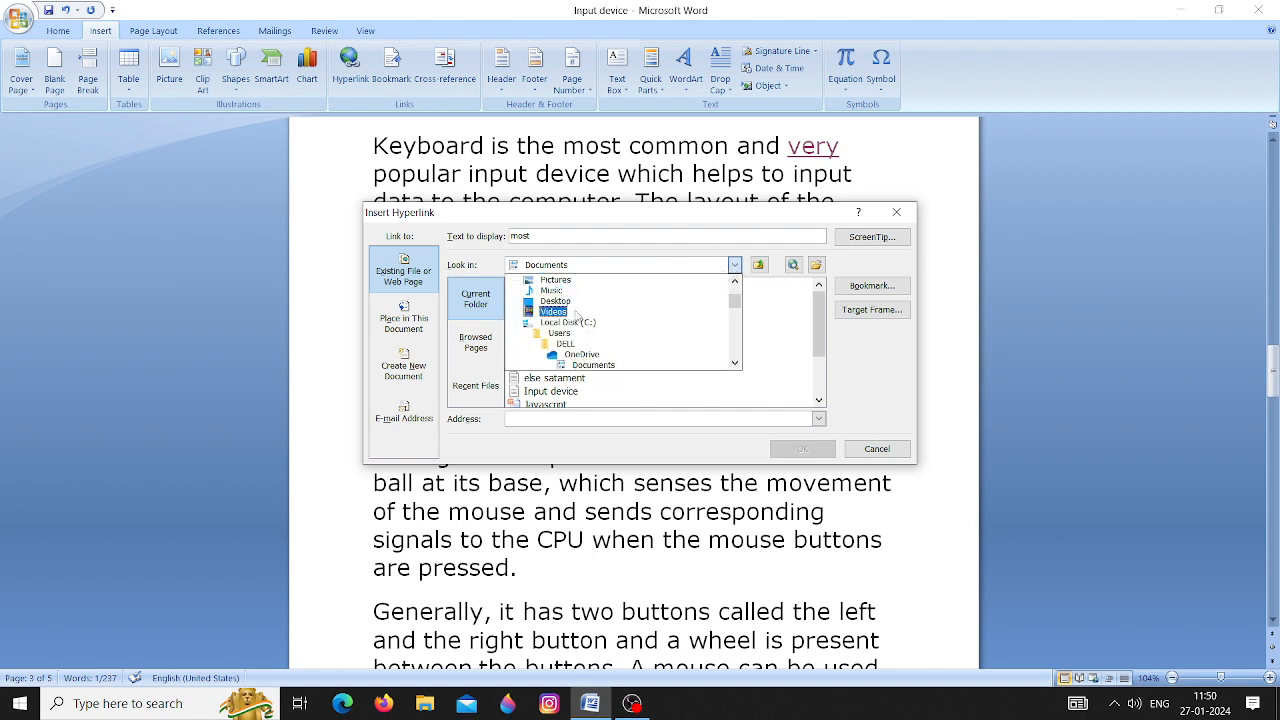
left_click(555, 301)
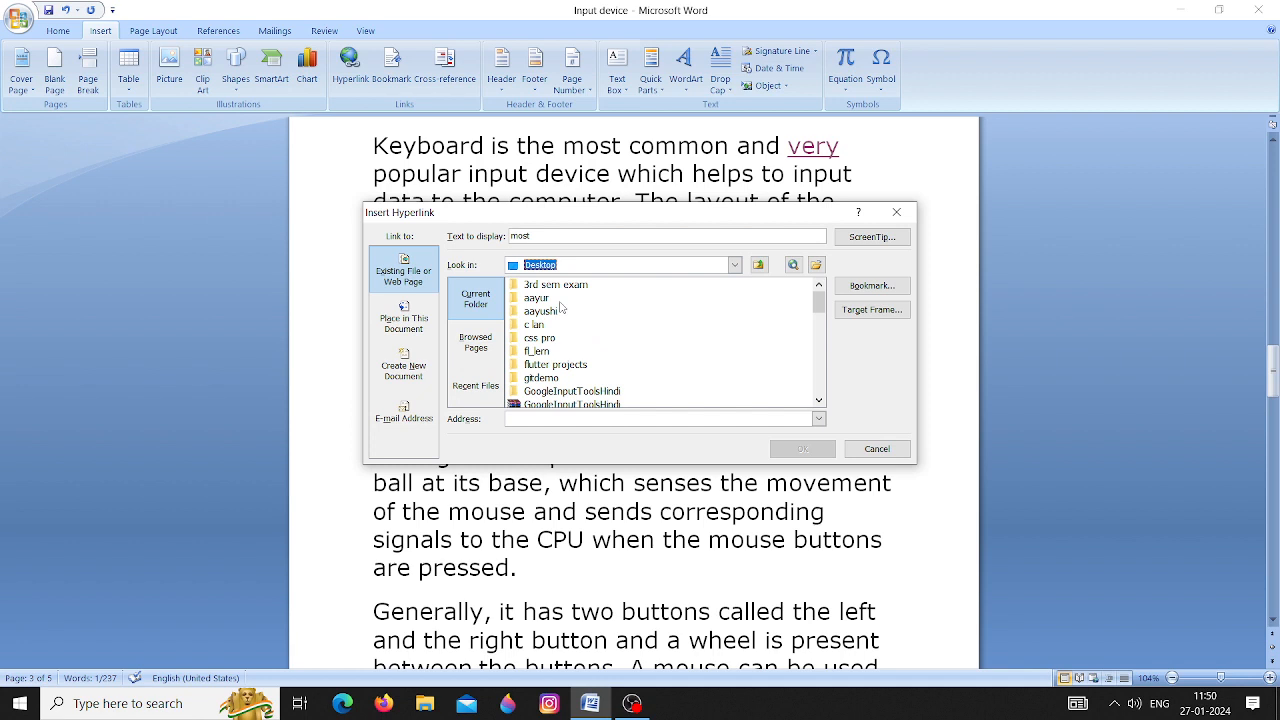
left_click(559, 287)
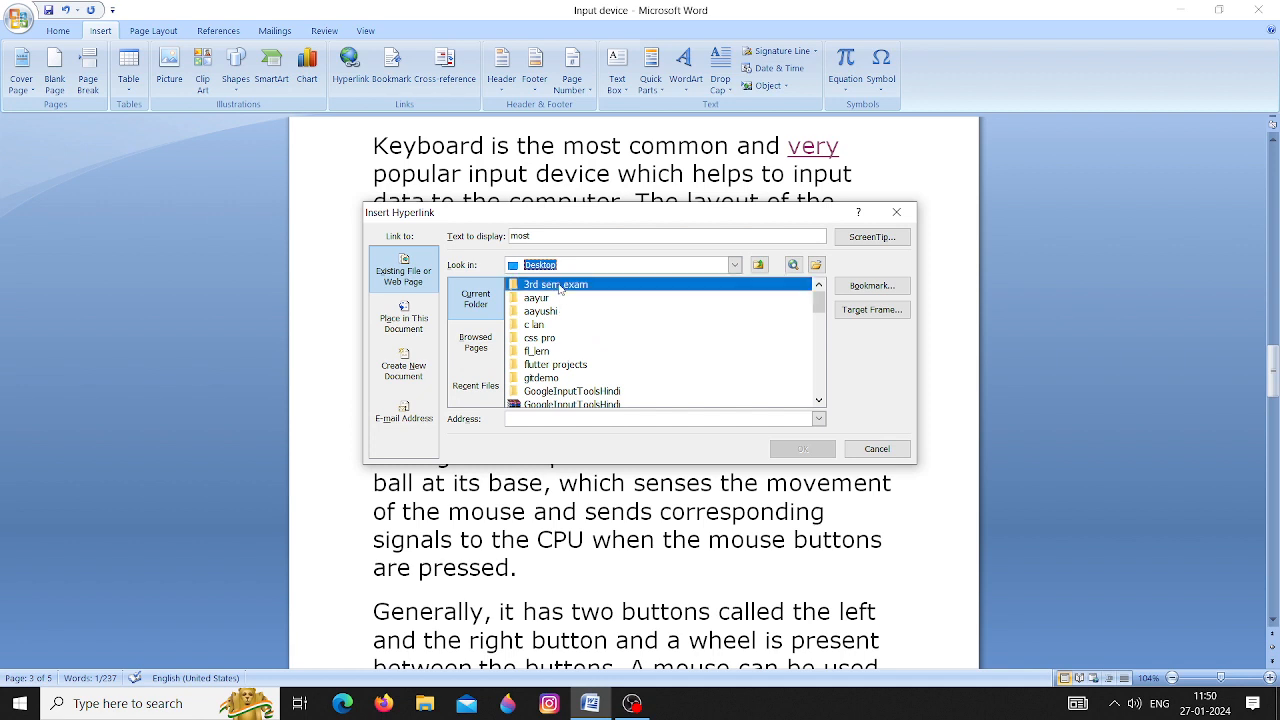
double_click(560, 289)
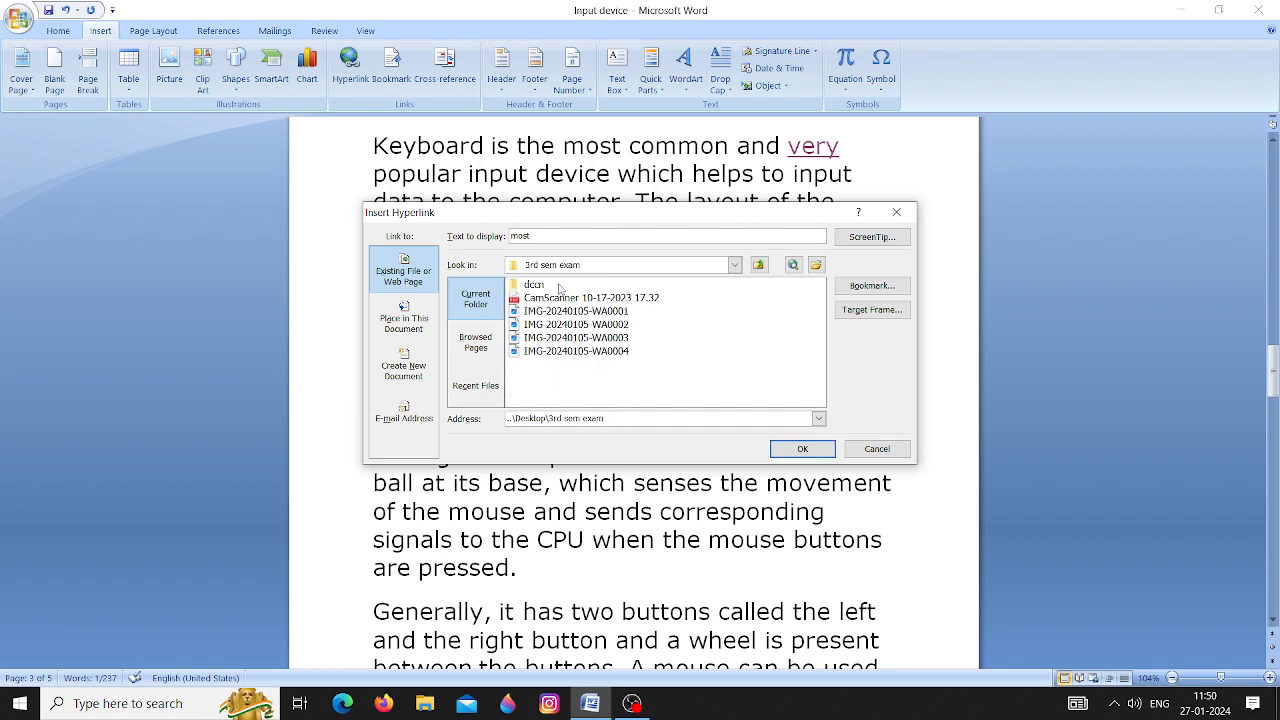
left_click(801, 452)
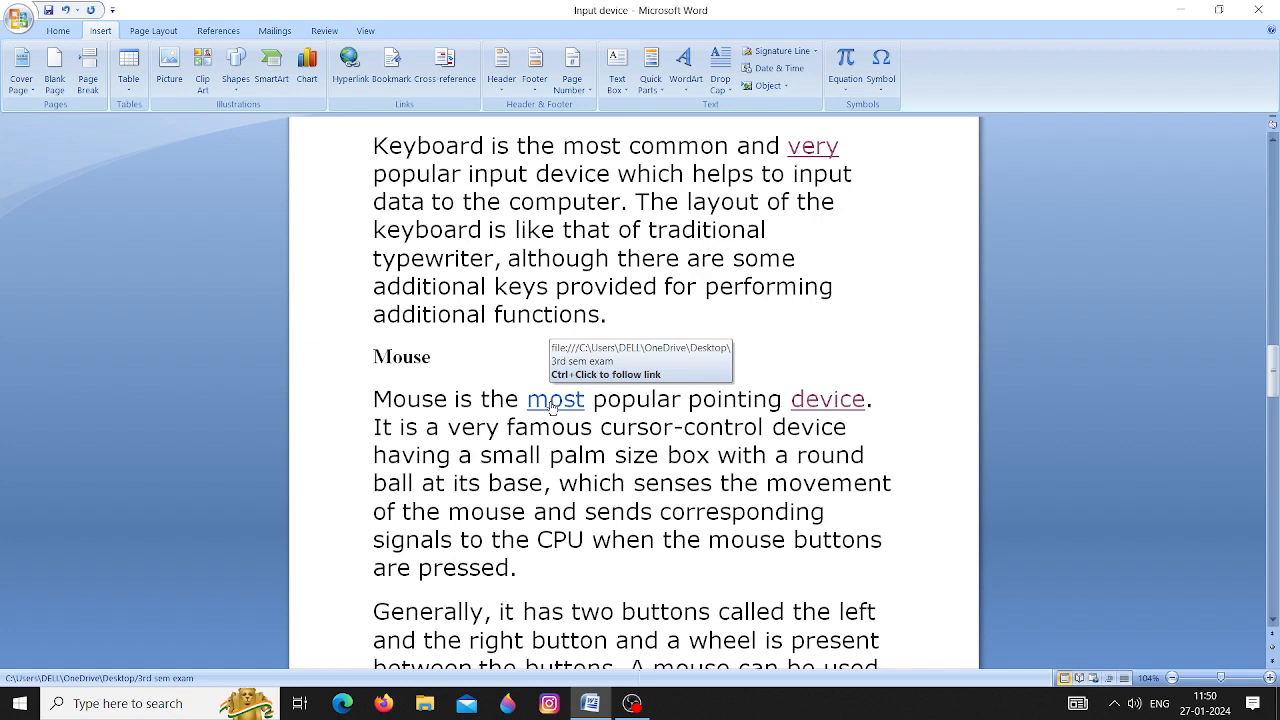
Step: Follow the "most" hyperlink to view its target folder, close the folder window, and keep the document open
left_click(551, 405, "ctrl")
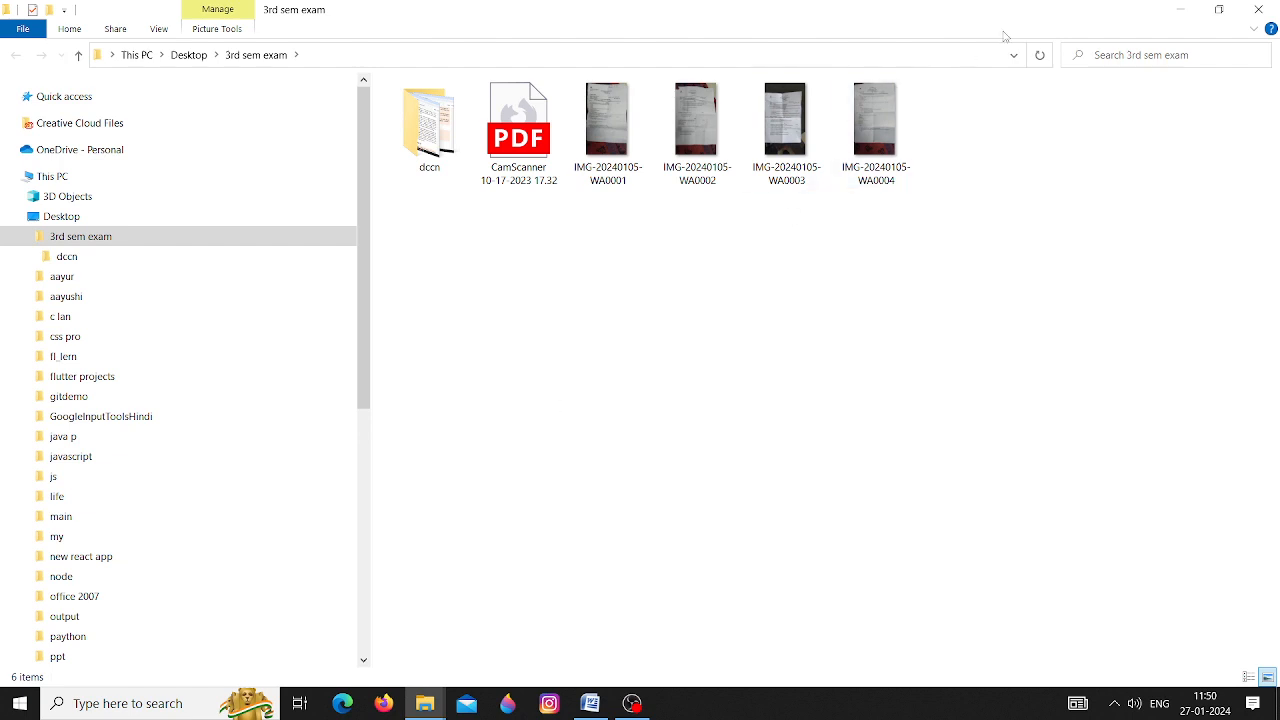
left_click(1247, 9)
left_click(1250, 9)
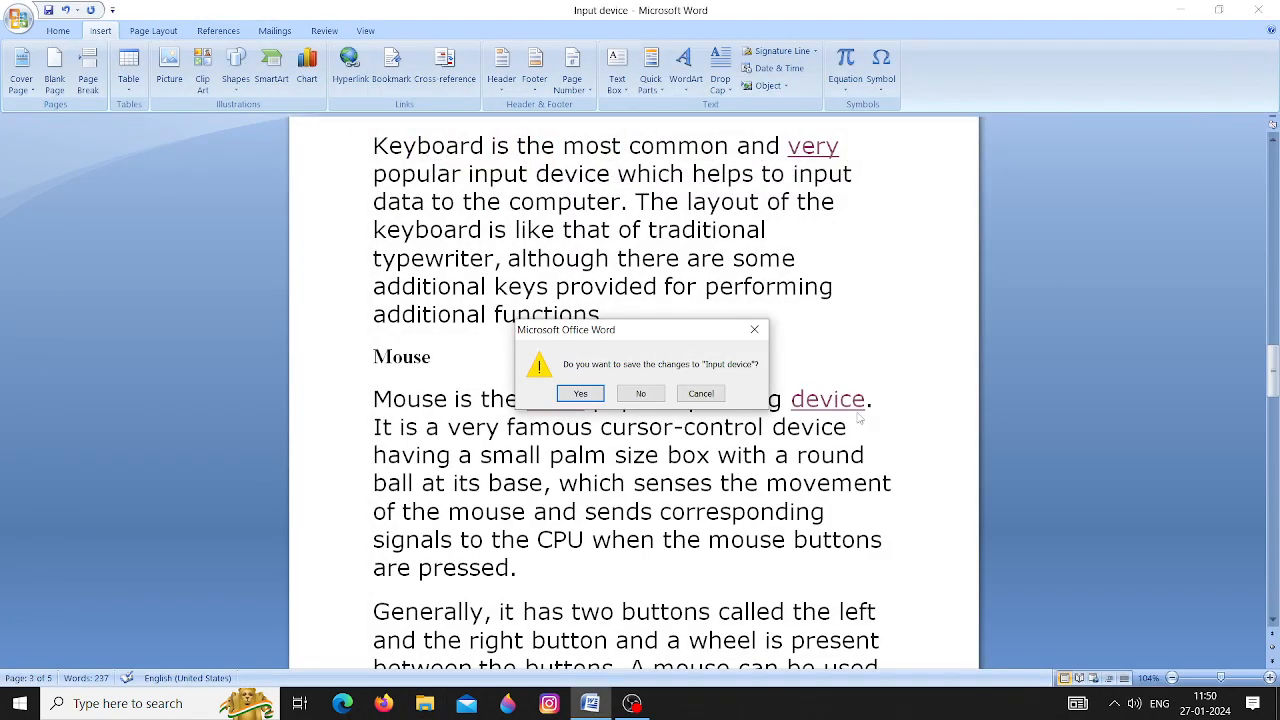
left_click(752, 327)
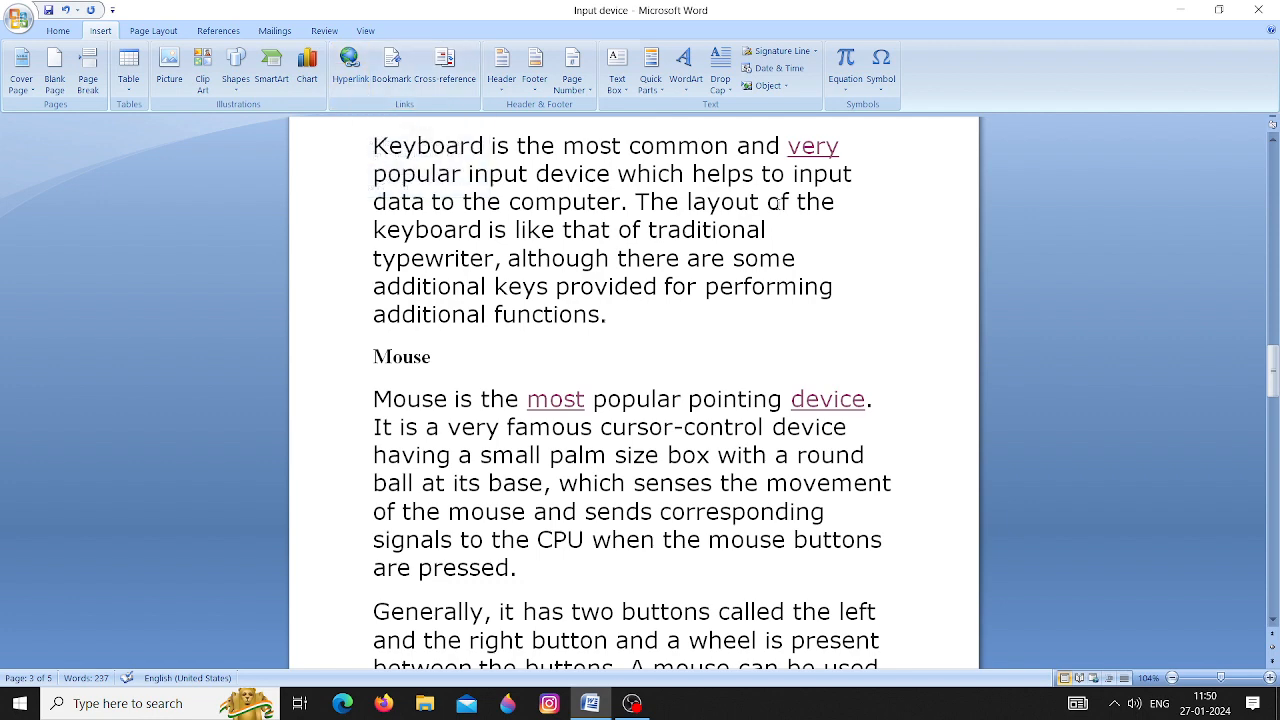
left_click(366, 89)
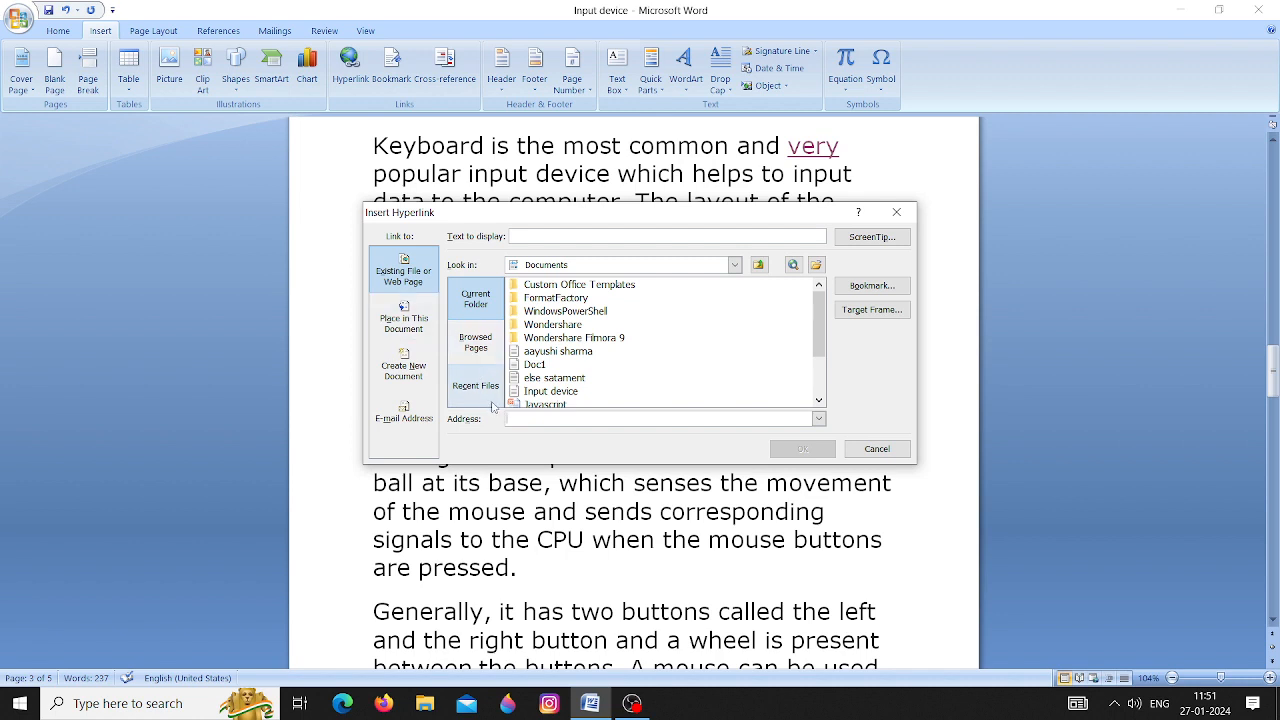
left_click(588, 420)
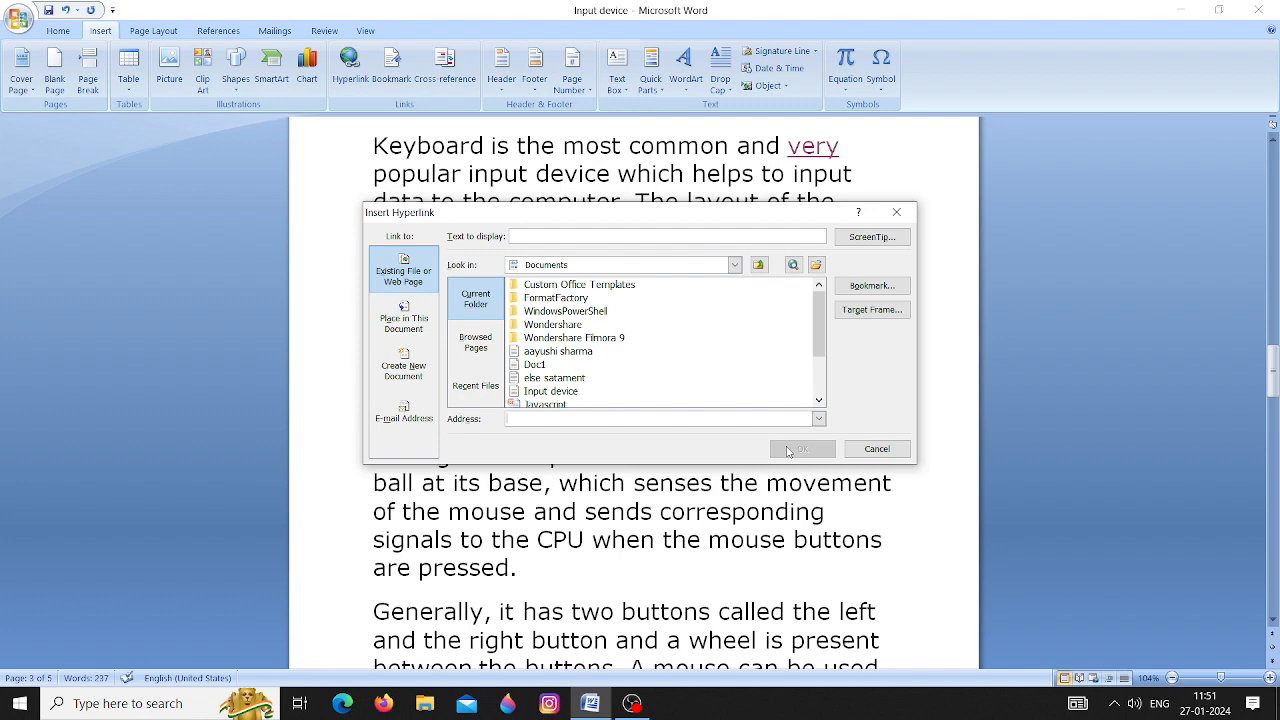
left_click(910, 212)
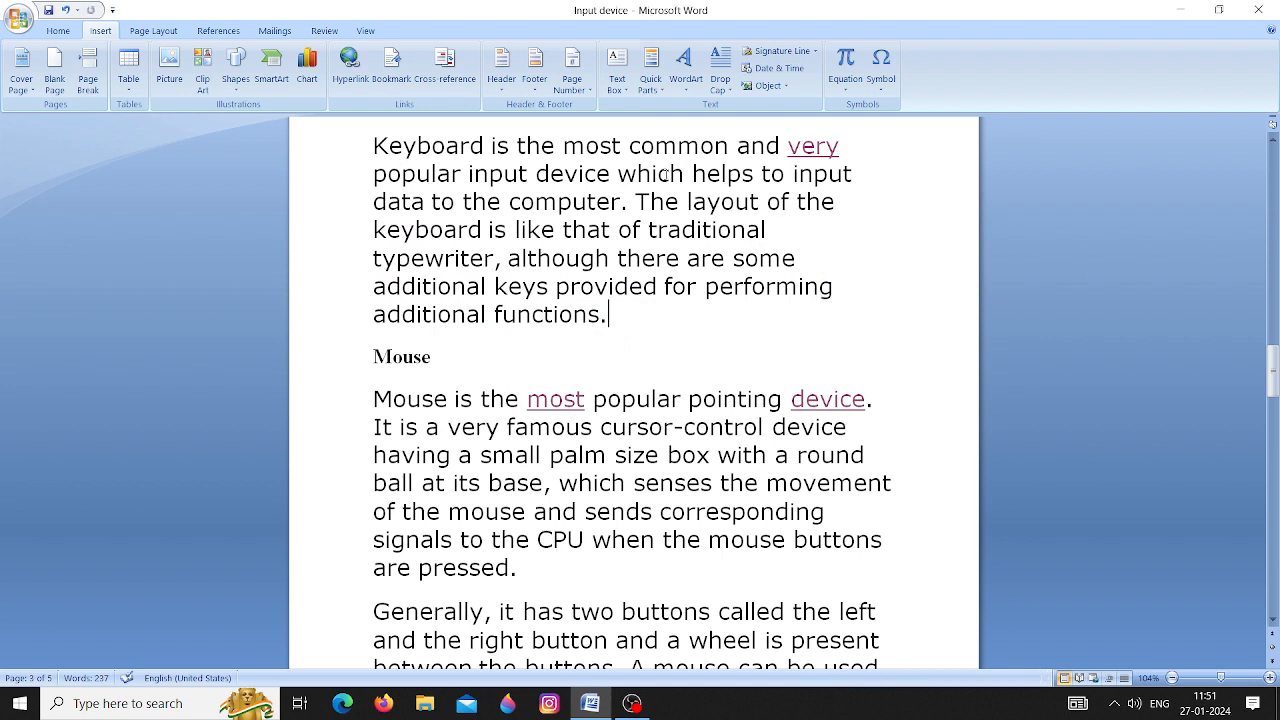
Step: Hyperlink the "Keyboard" entry on the first page to the second Keyboard heading in this document, and follow the link
key("ctrl+Home")
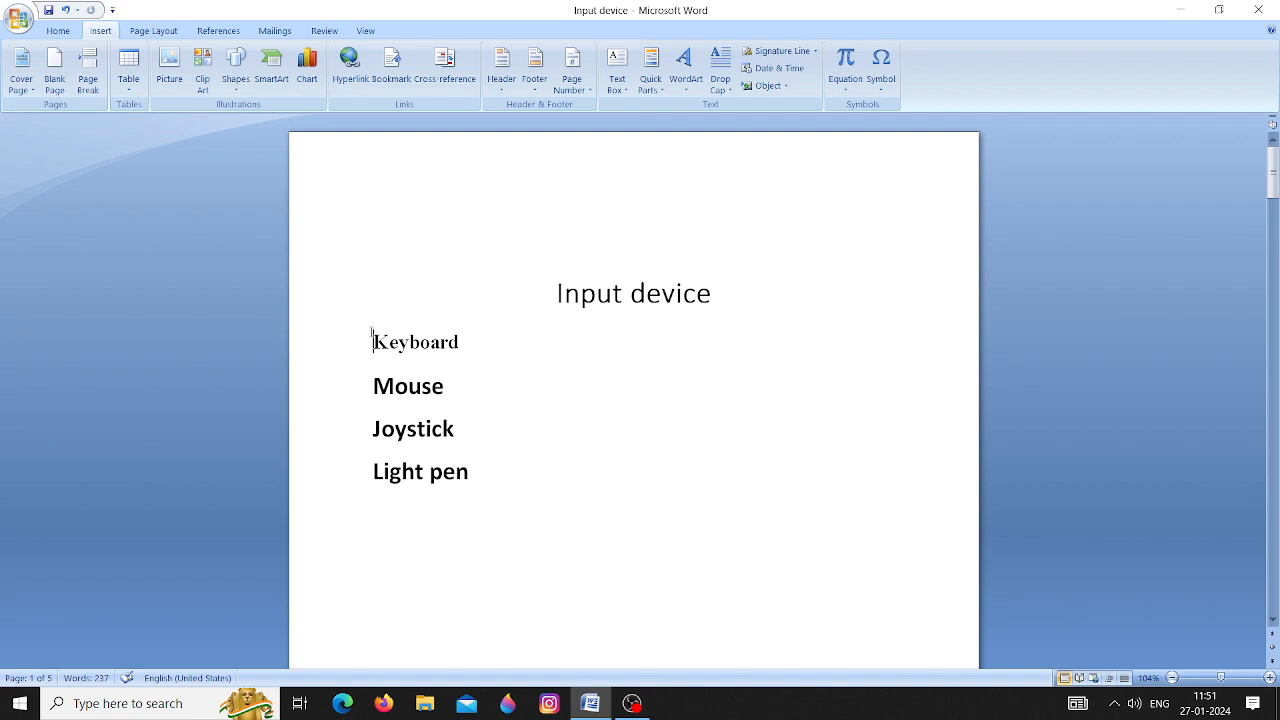
left_click_drag(373, 341, 474, 354)
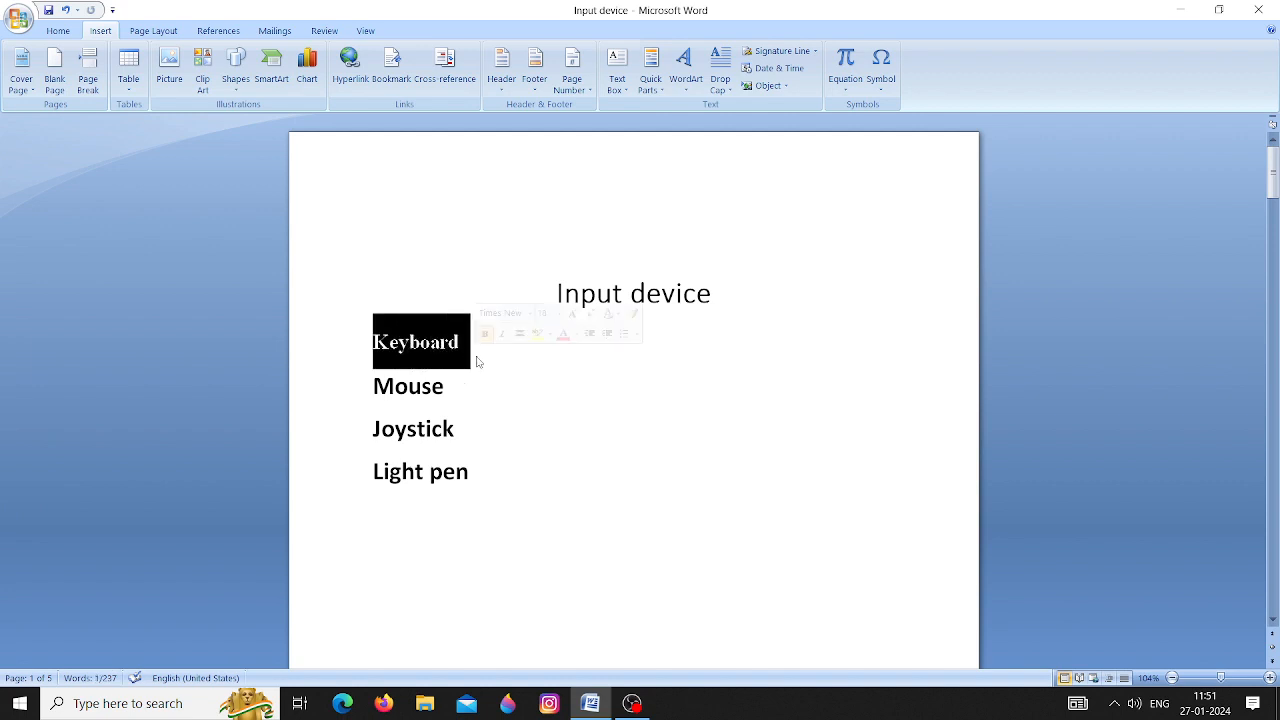
left_click(353, 90)
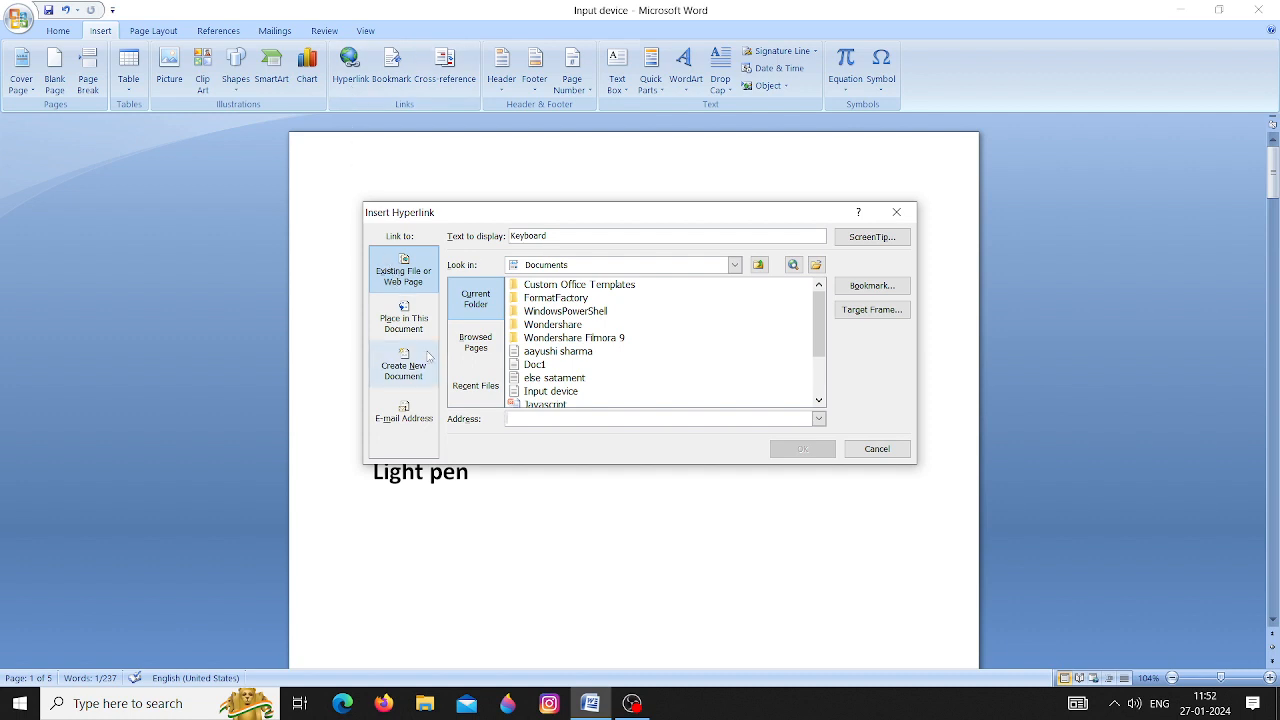
left_click(390, 320)
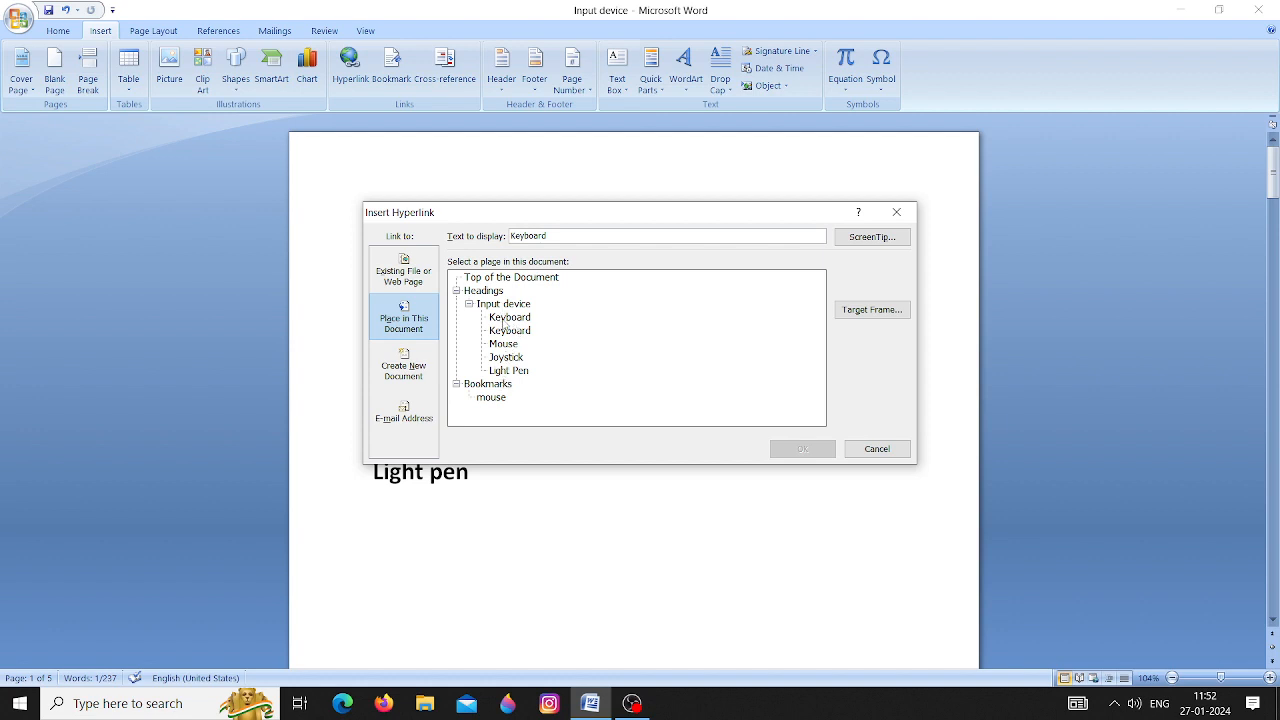
left_click(505, 332)
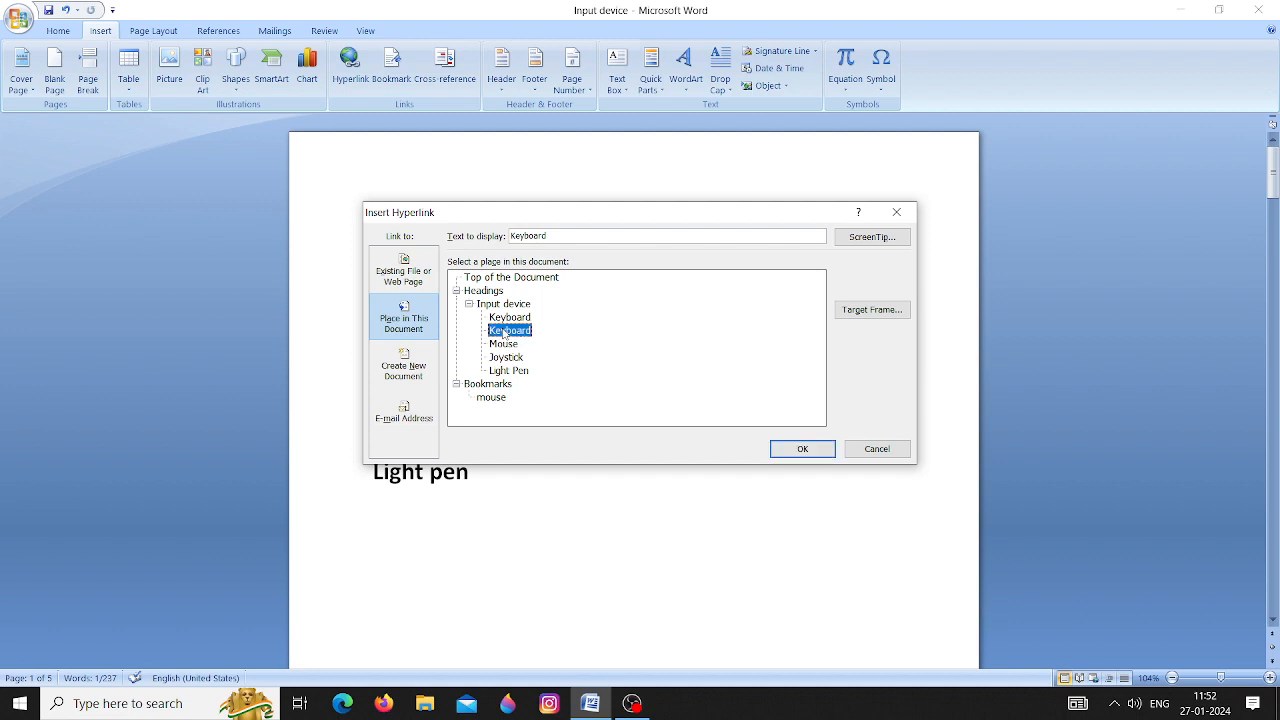
left_click(802, 449)
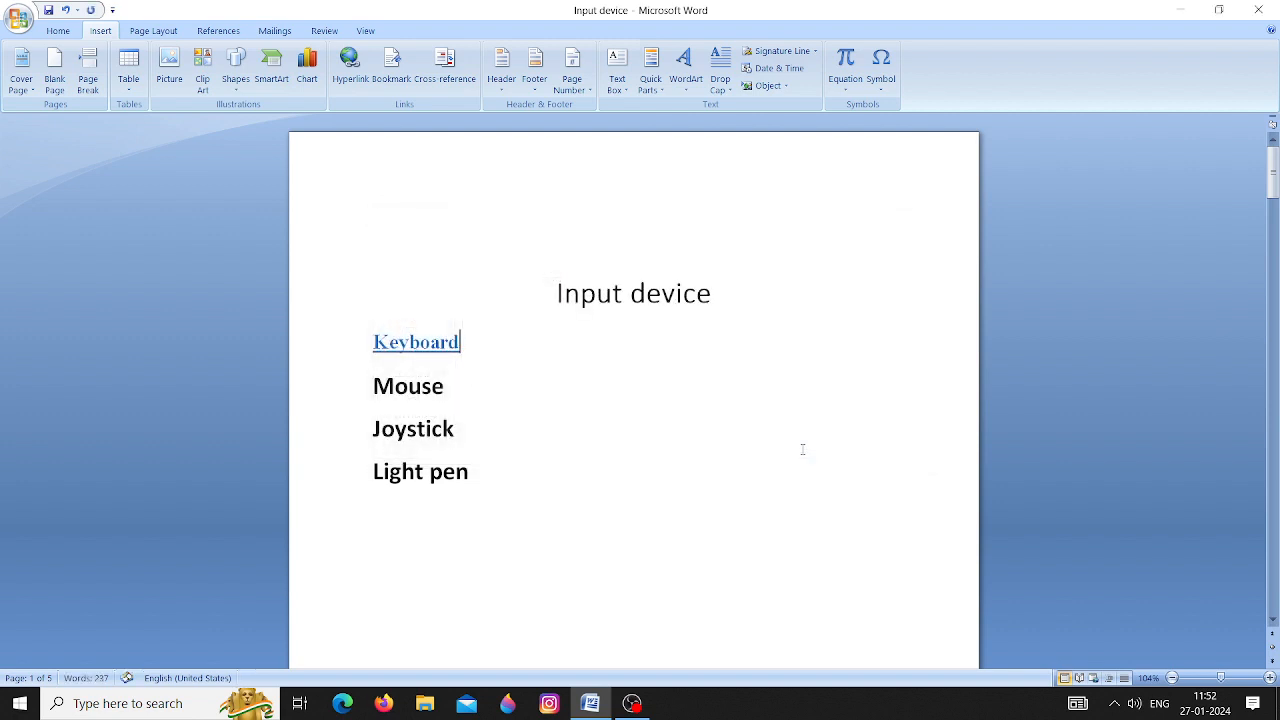
left_click(432, 345, "ctrl")
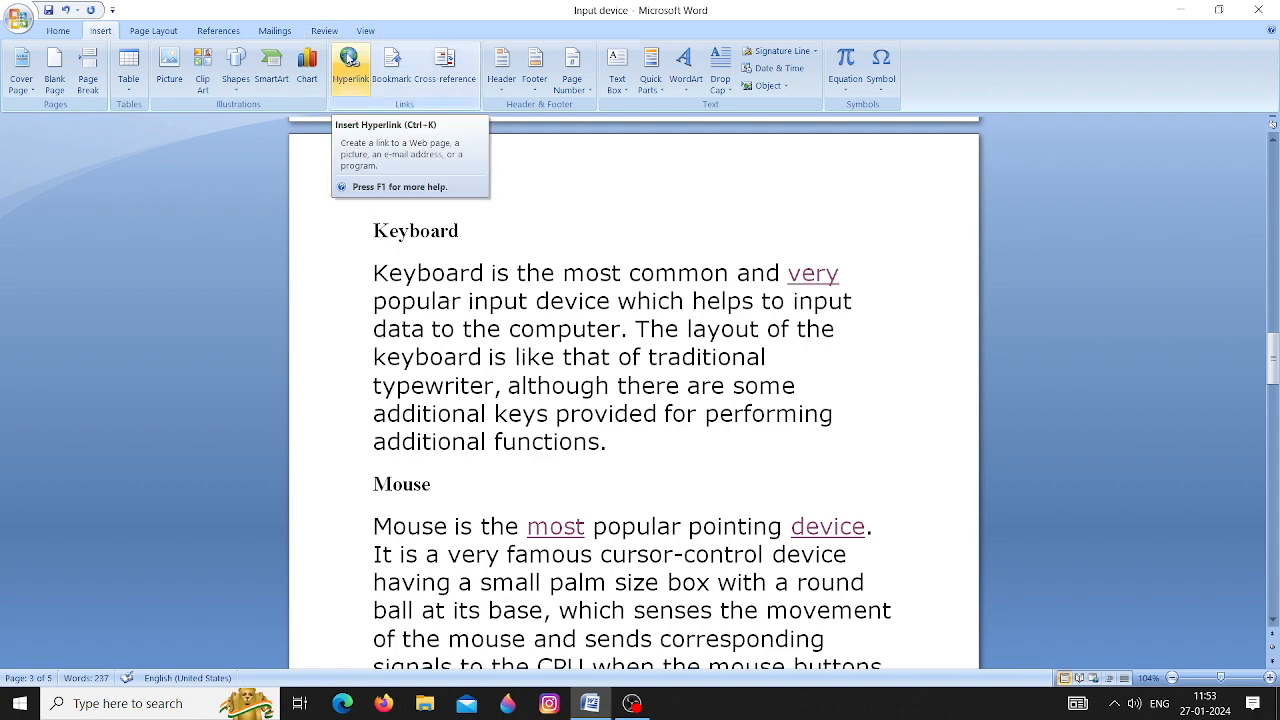
Step: Insert a hyperlink before the page 3 Keyboard heading to a new empty document named "bwcs", with "Edit the new document later" chosen
left_click(349, 60)
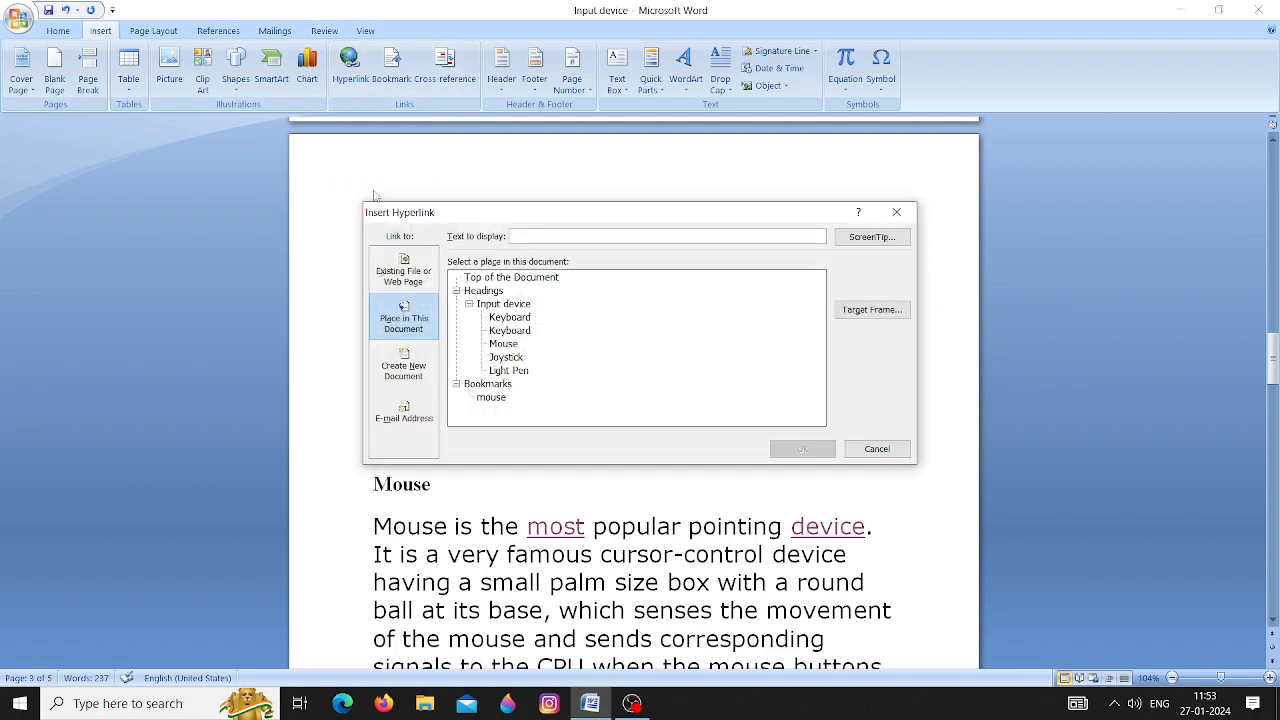
left_click(407, 367)
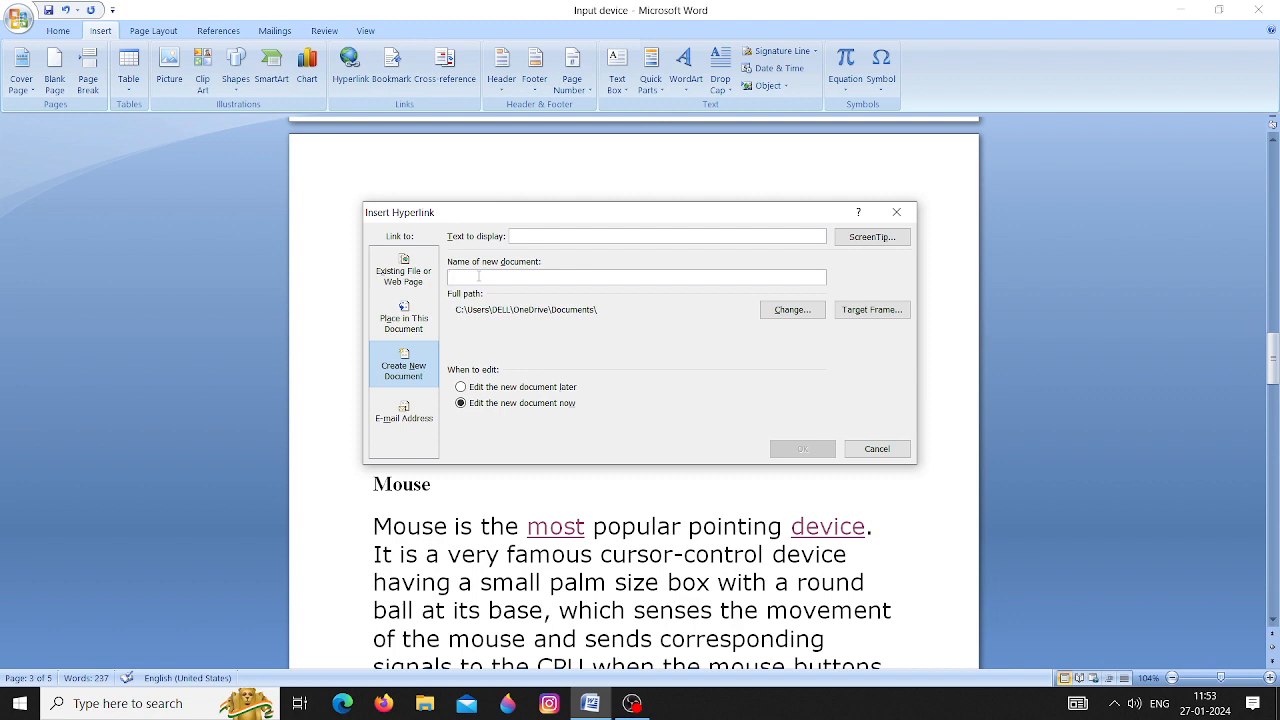
type("bwcs")
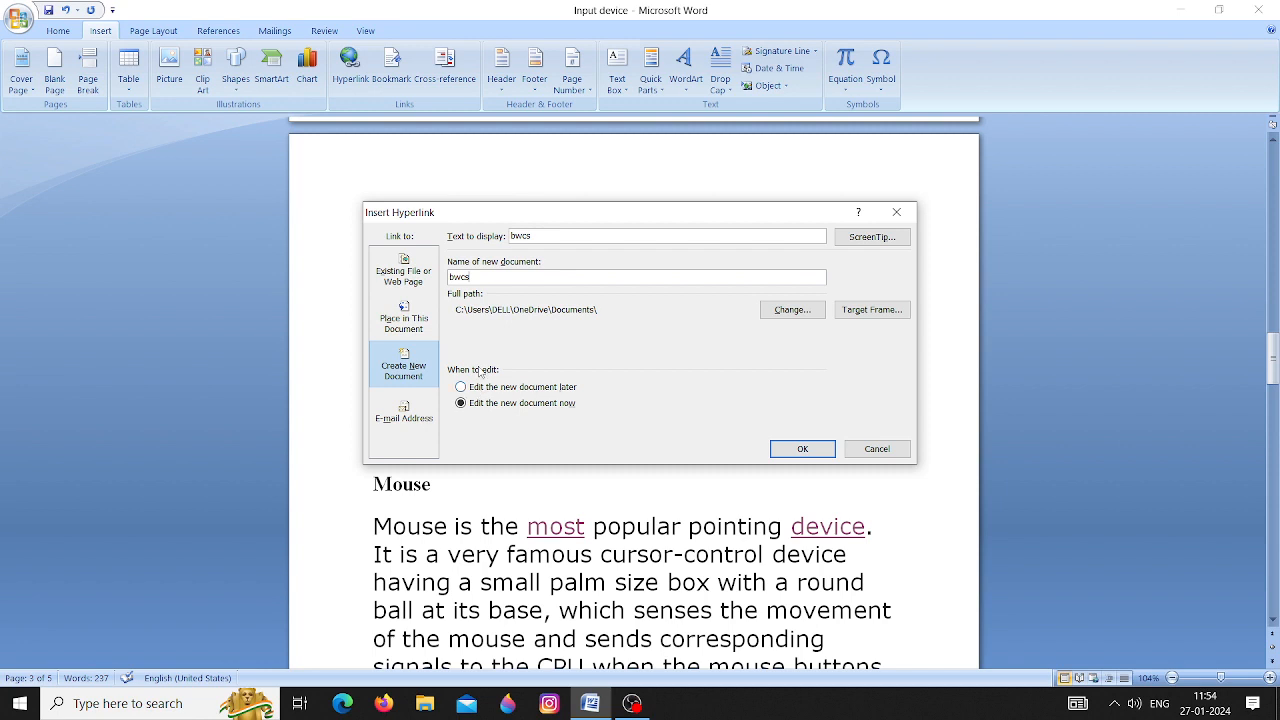
left_click(537, 392)
left_click(803, 450)
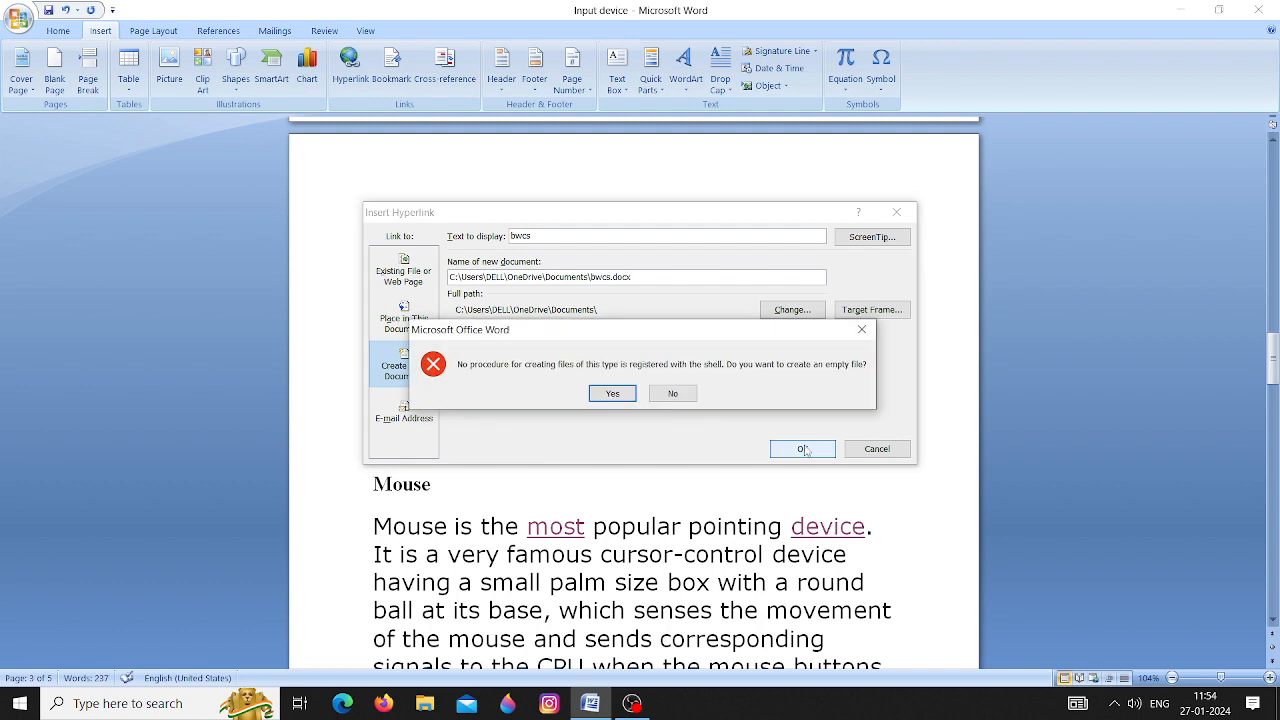
left_click(612, 393)
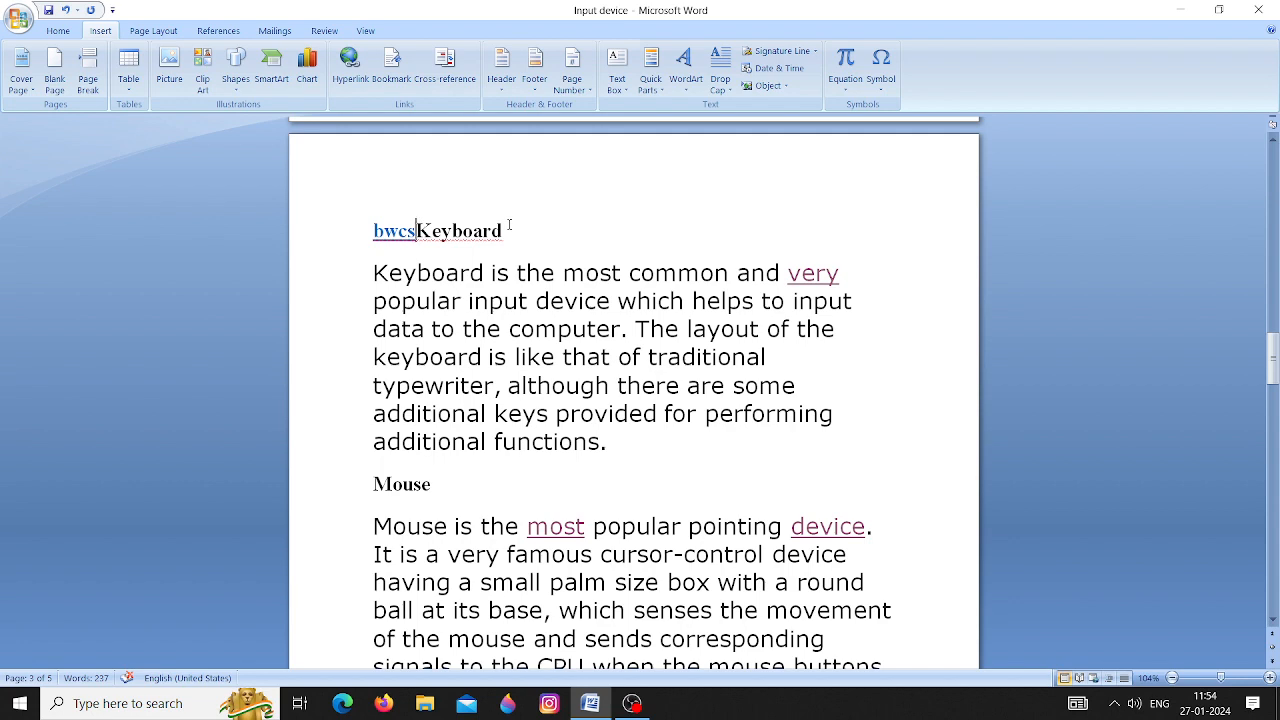
left_click(347, 82)
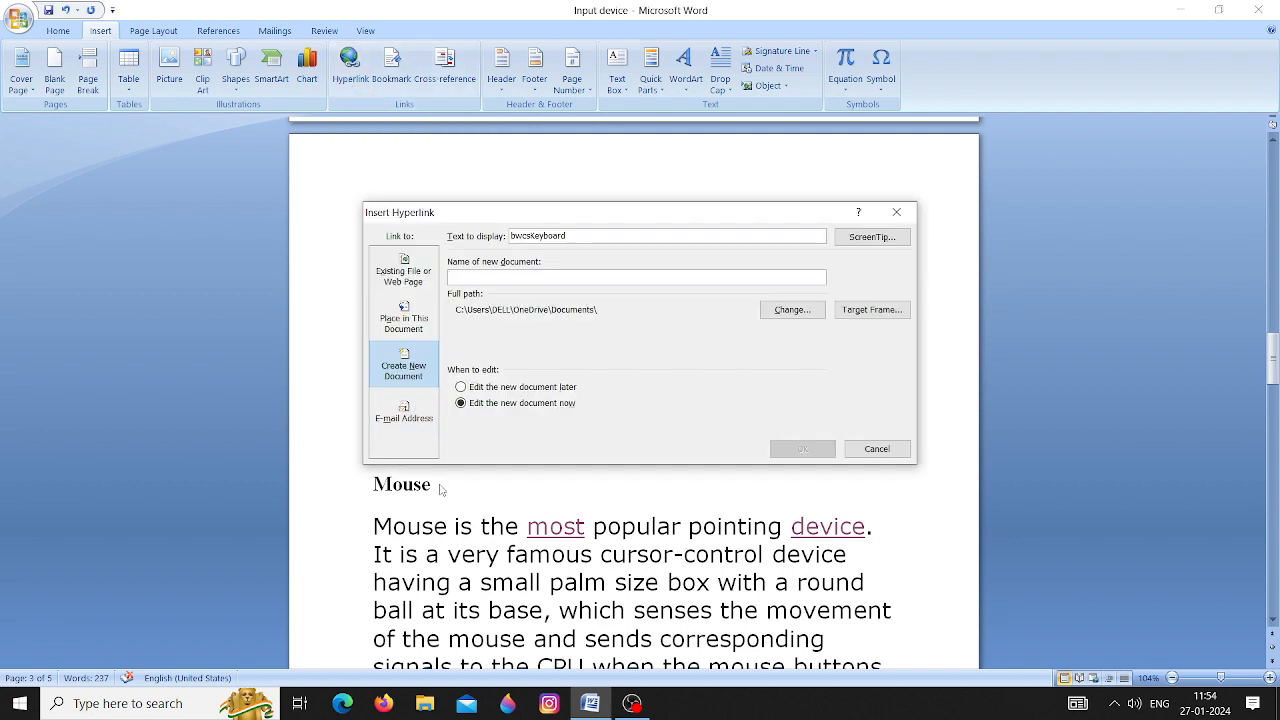
left_click(435, 430)
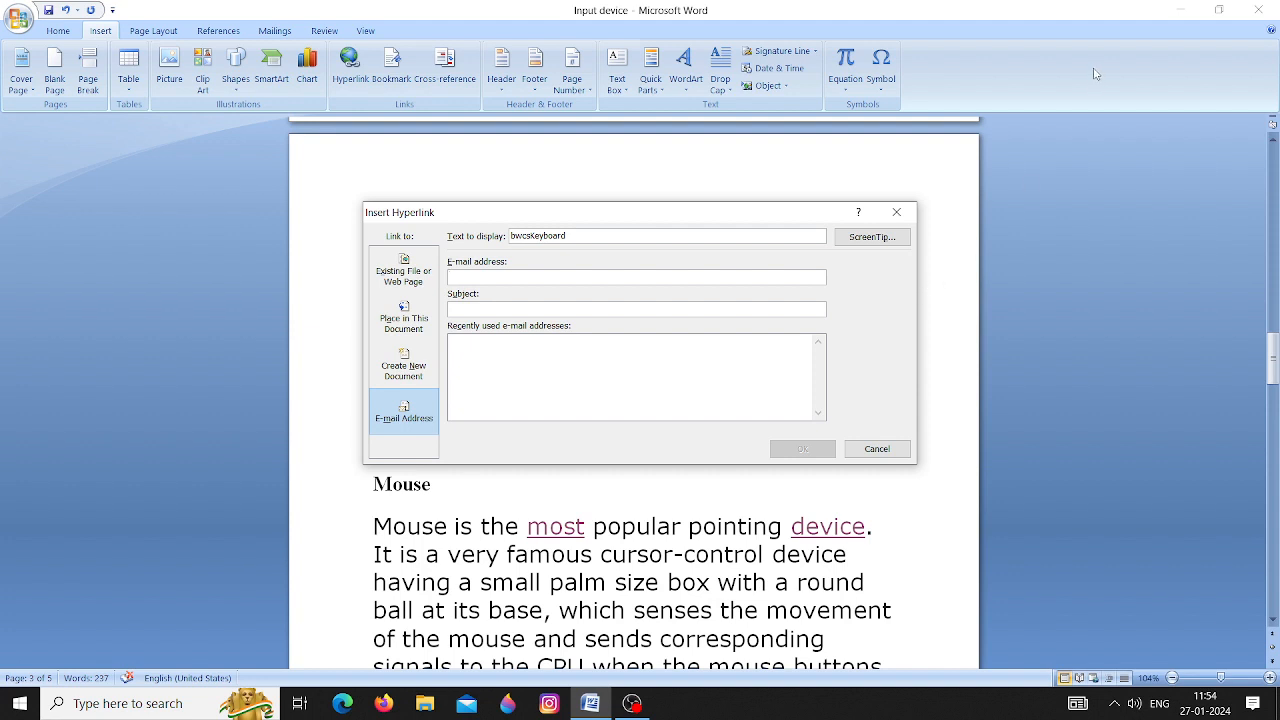
left_click(898, 212)
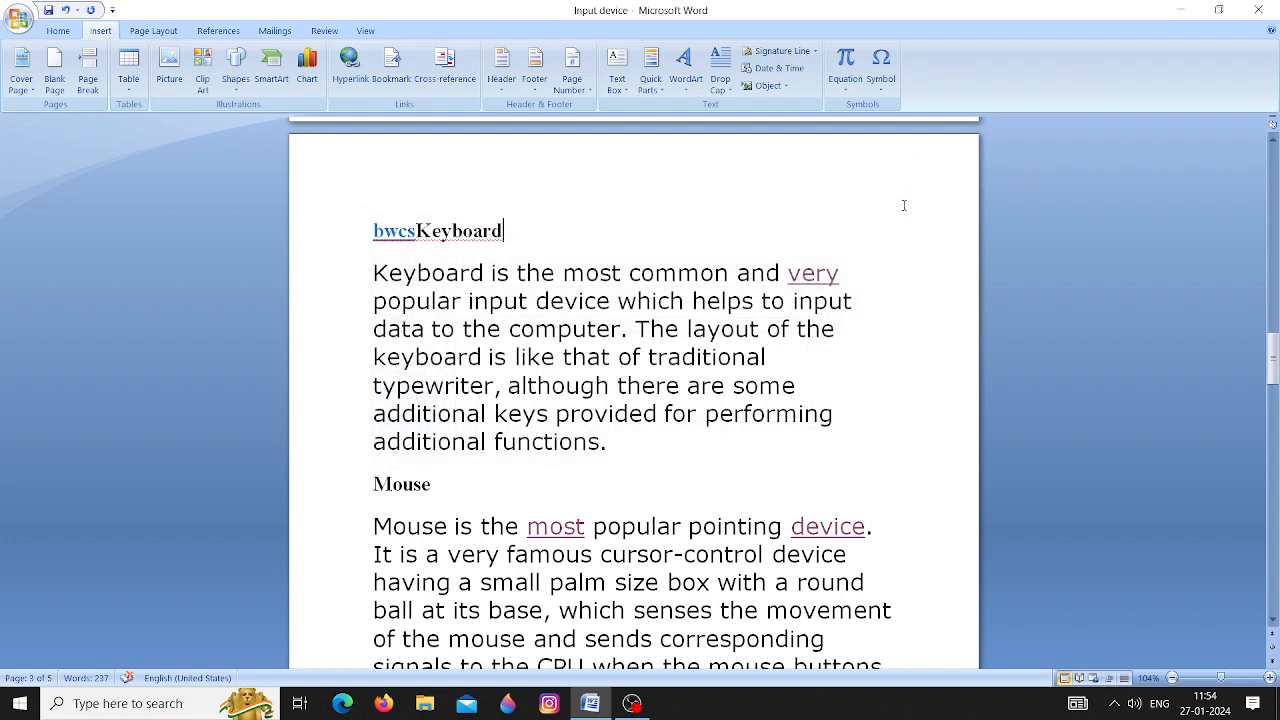